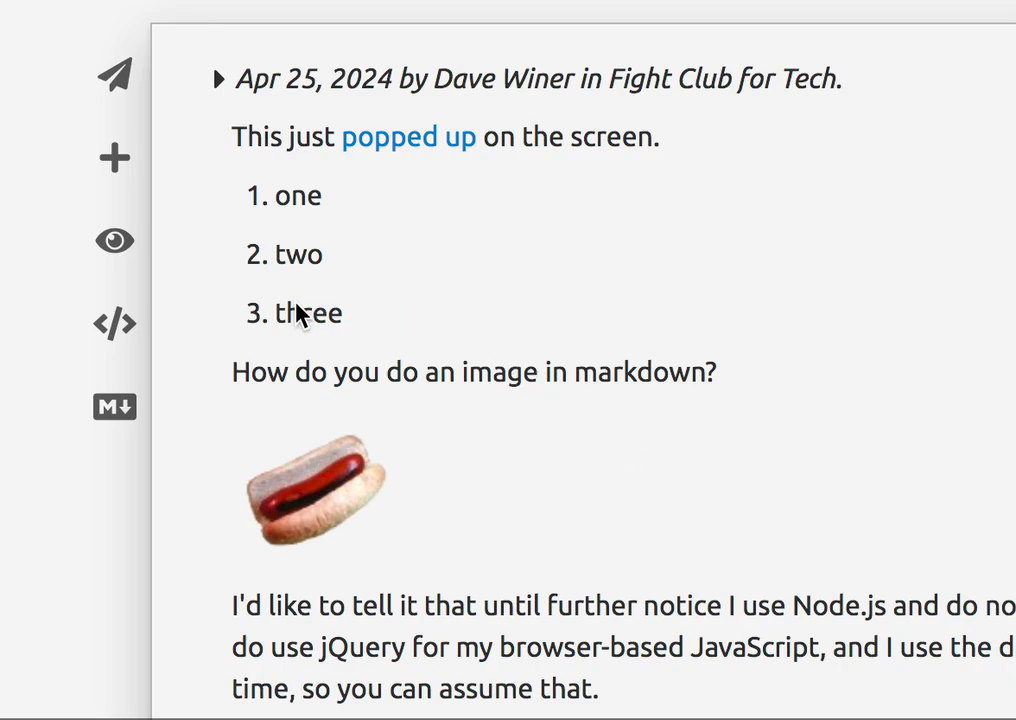
Step: In the line "How do you do an image in markdown?", make "image" bold and "markdown" italic
left_click(497, 382)
double_click(497, 382)
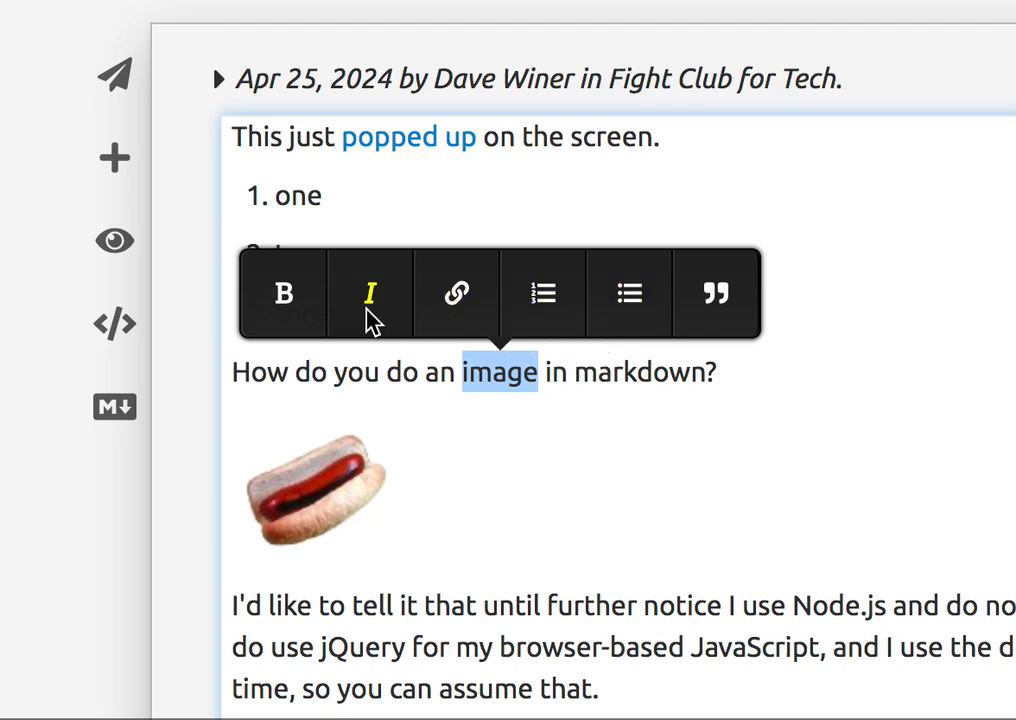
left_click(281, 300)
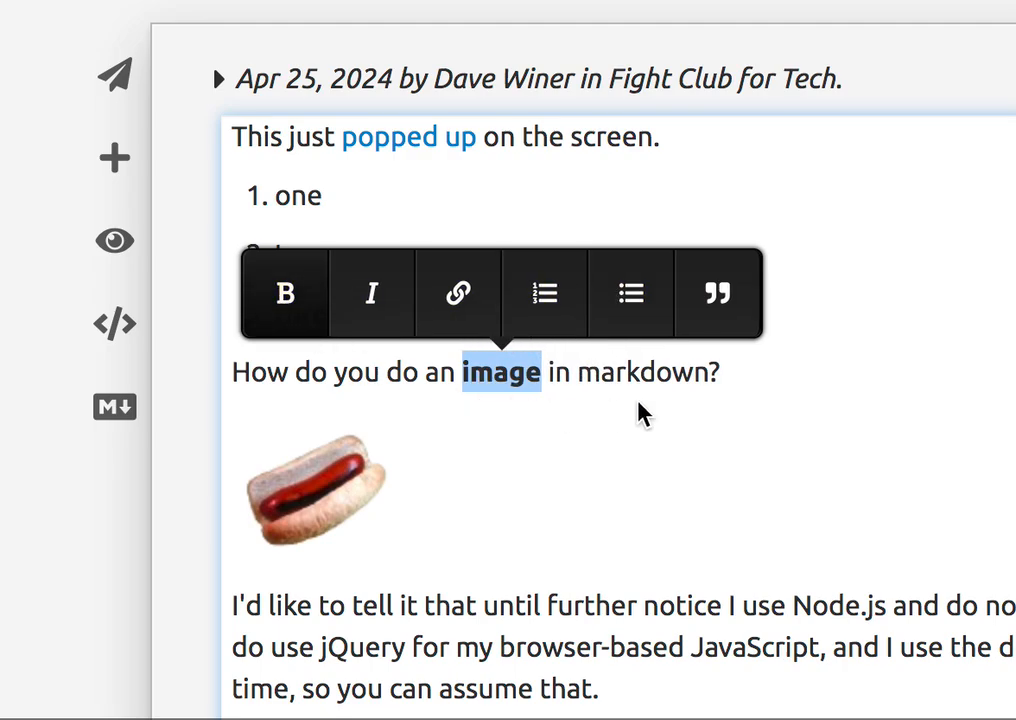
left_click(533, 420)
left_click(619, 379)
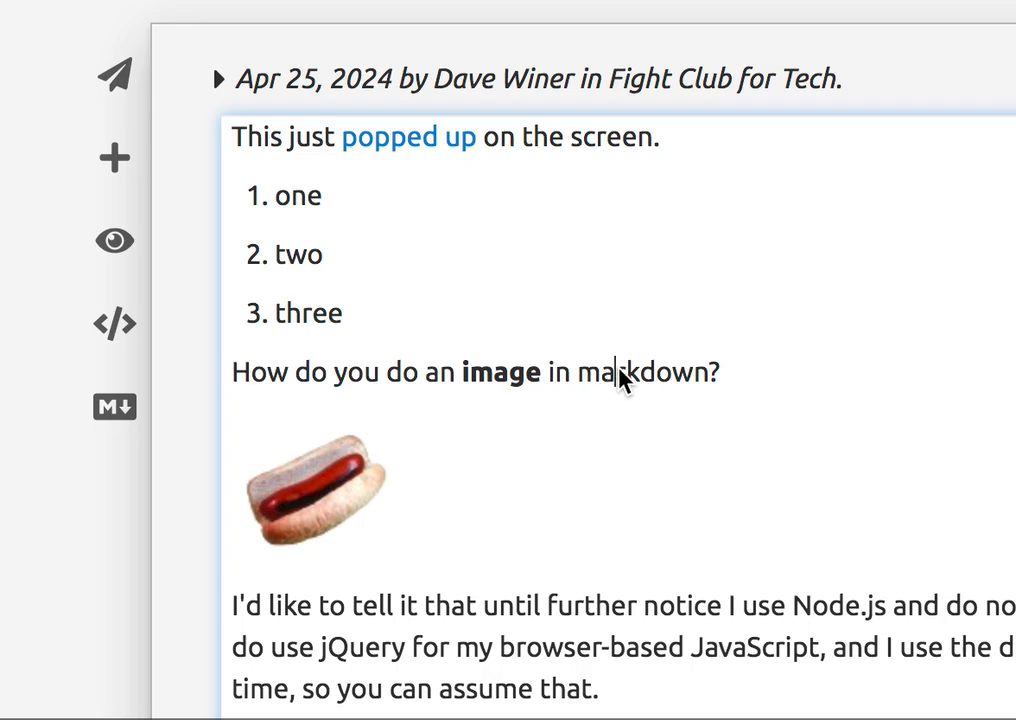
double_click(626, 380)
key("ctrl+i")
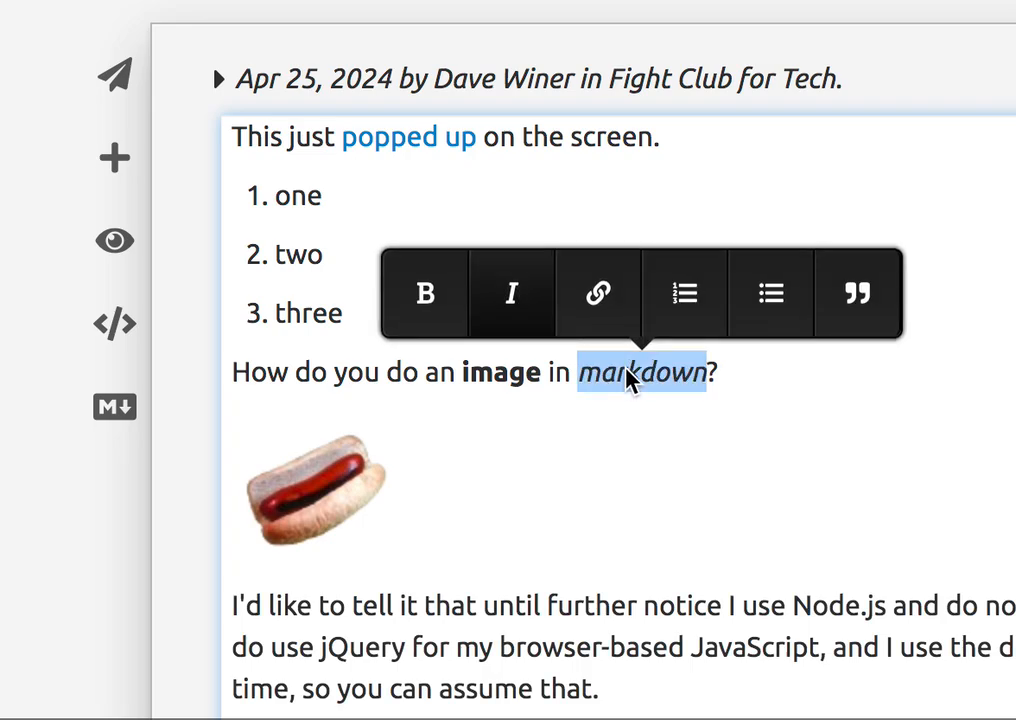
left_click(825, 458)
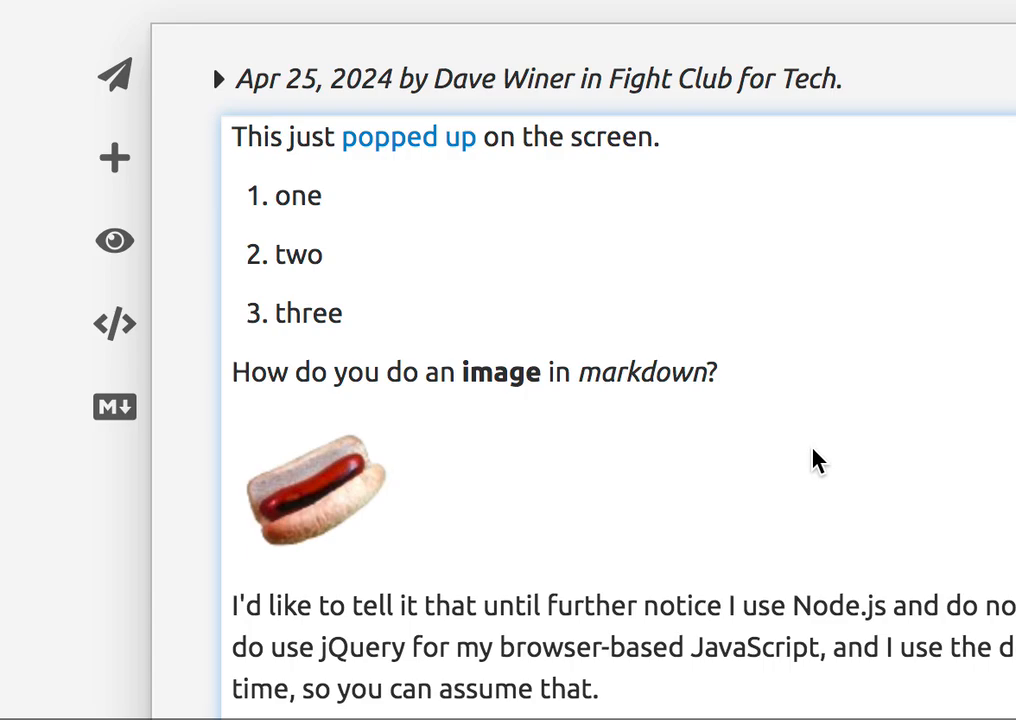
Step: Add "four" as a new item after "three" in the numbered list and show the post's HTML source
left_click(417, 320)
key("Return")
type("f")
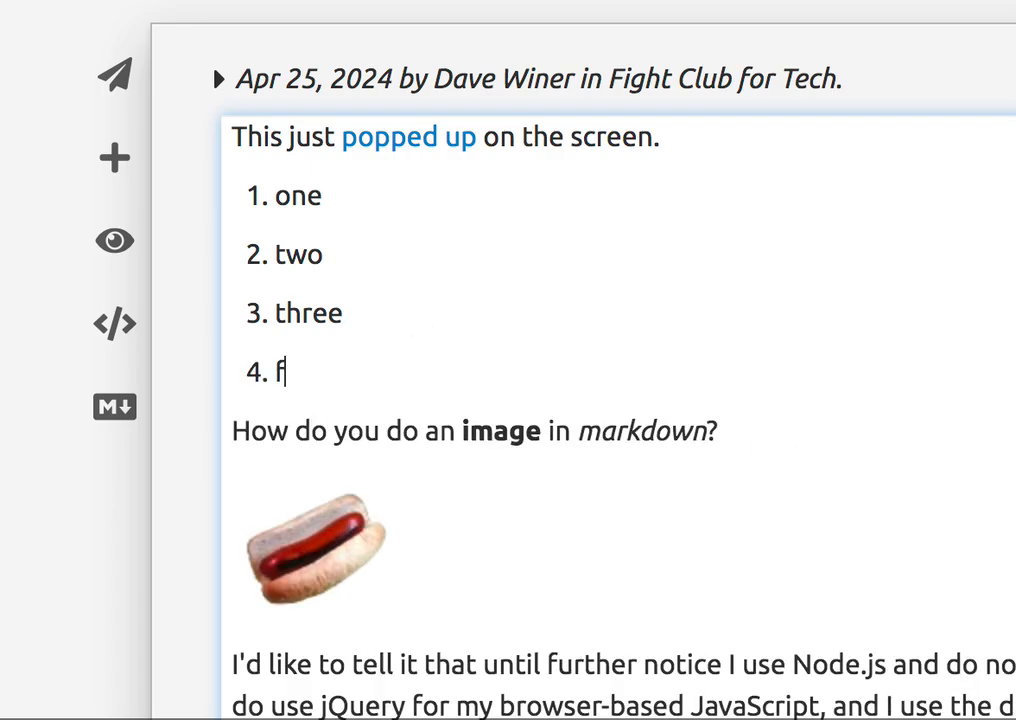
type("our")
left_click(765, 485)
left_click(118, 330)
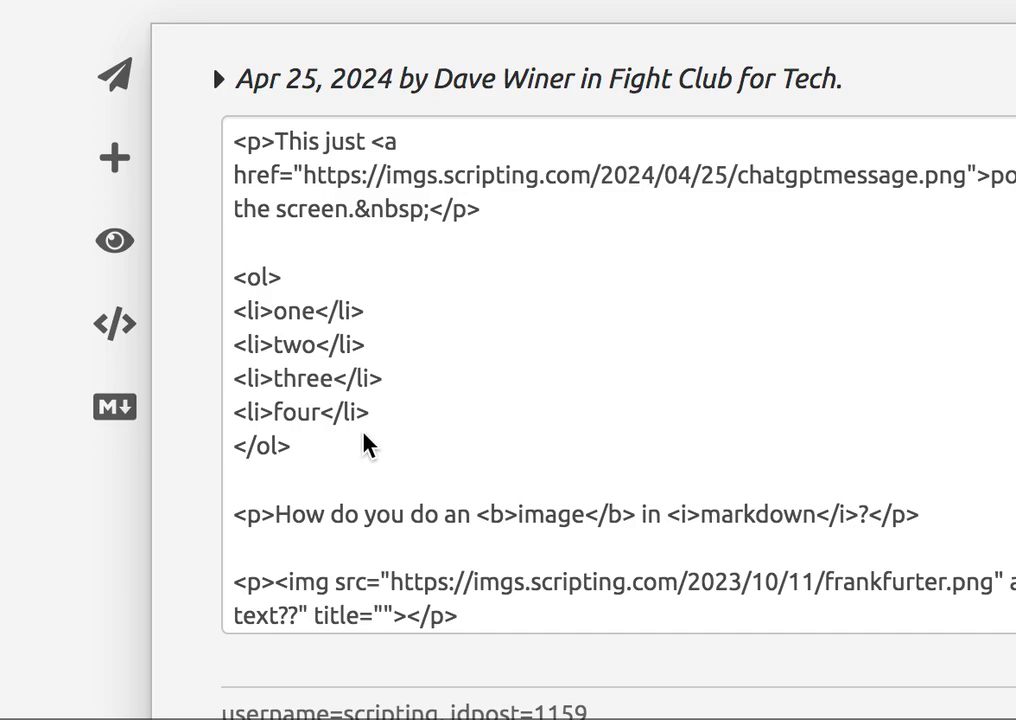
Step: In the post's Markdown source, add the line "5. five" below the fourth list item and return to the formatted view
left_click(117, 410)
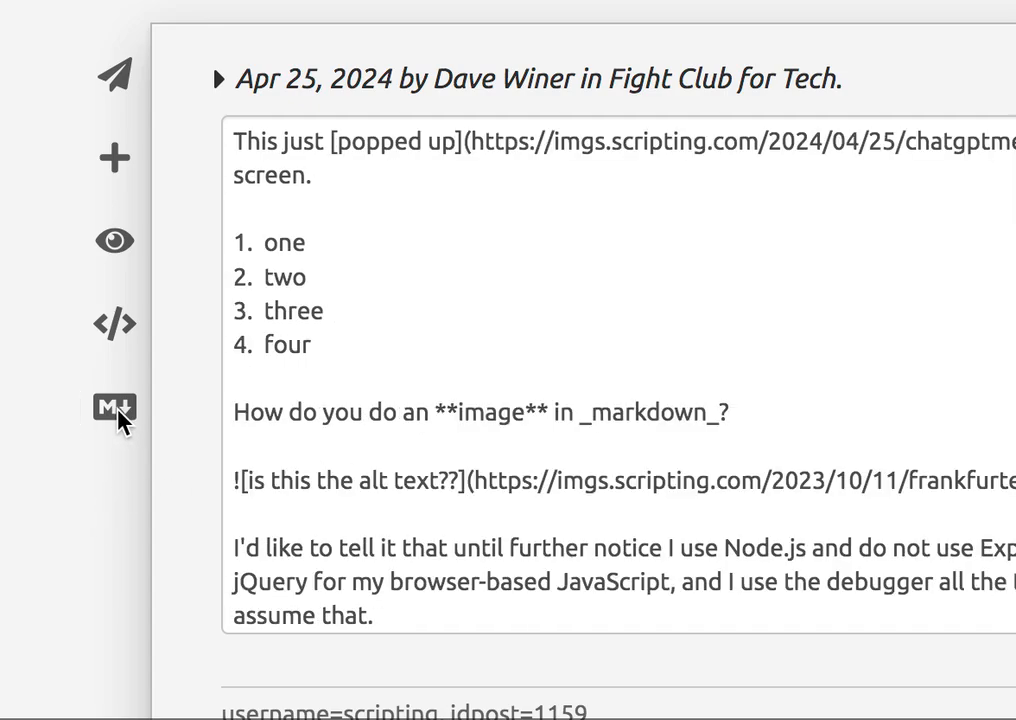
left_click(472, 347)
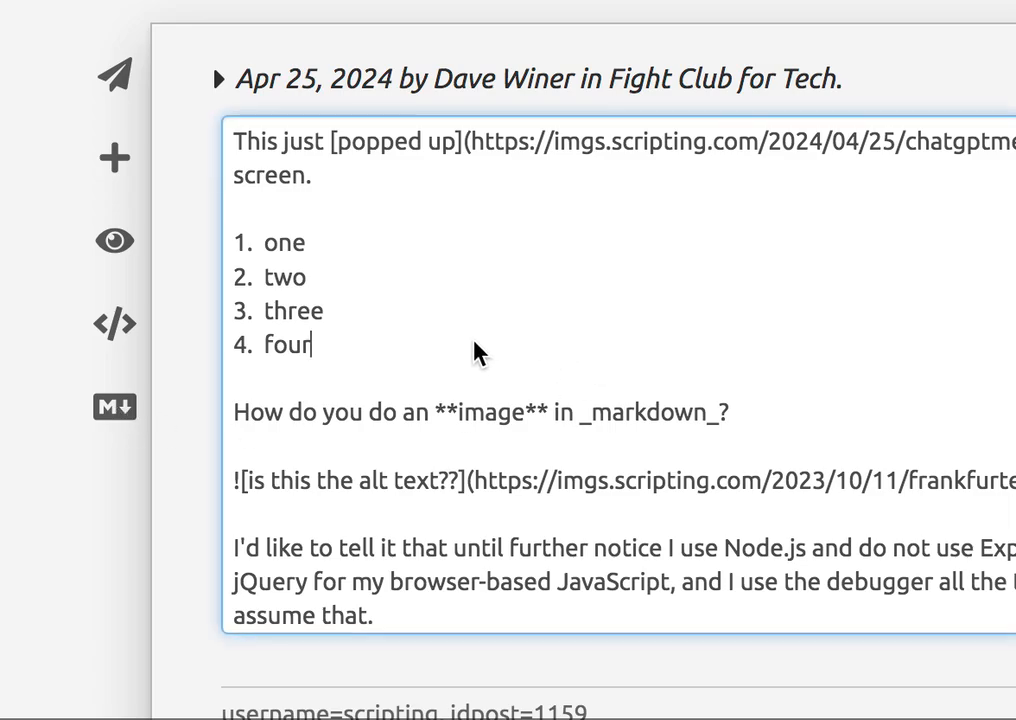
key("Return")
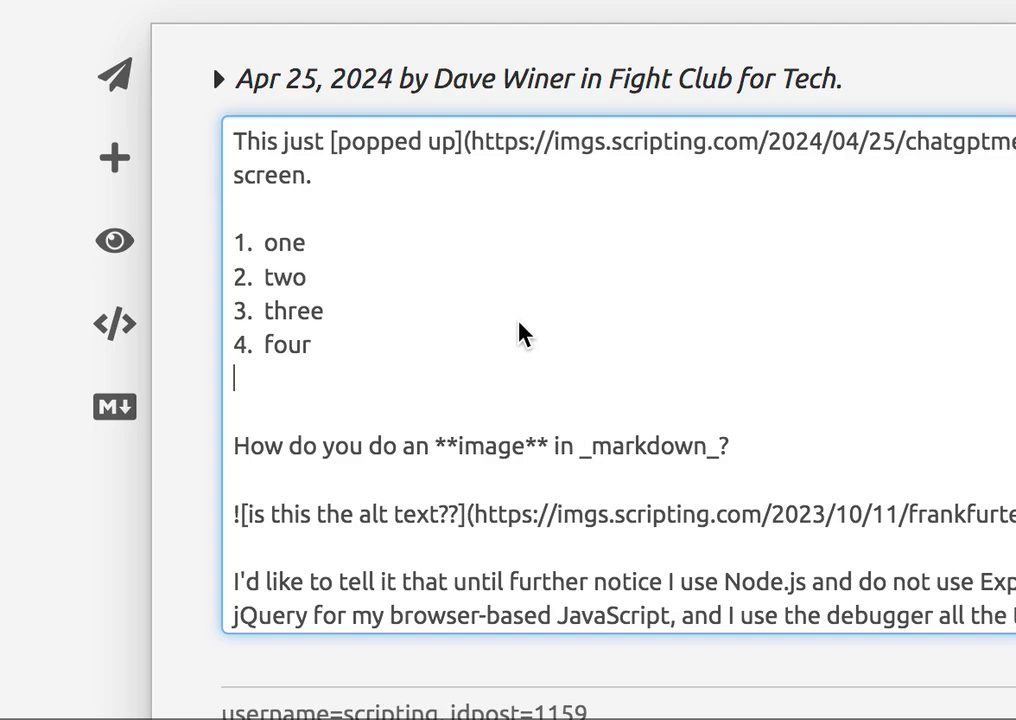
type("5. five")
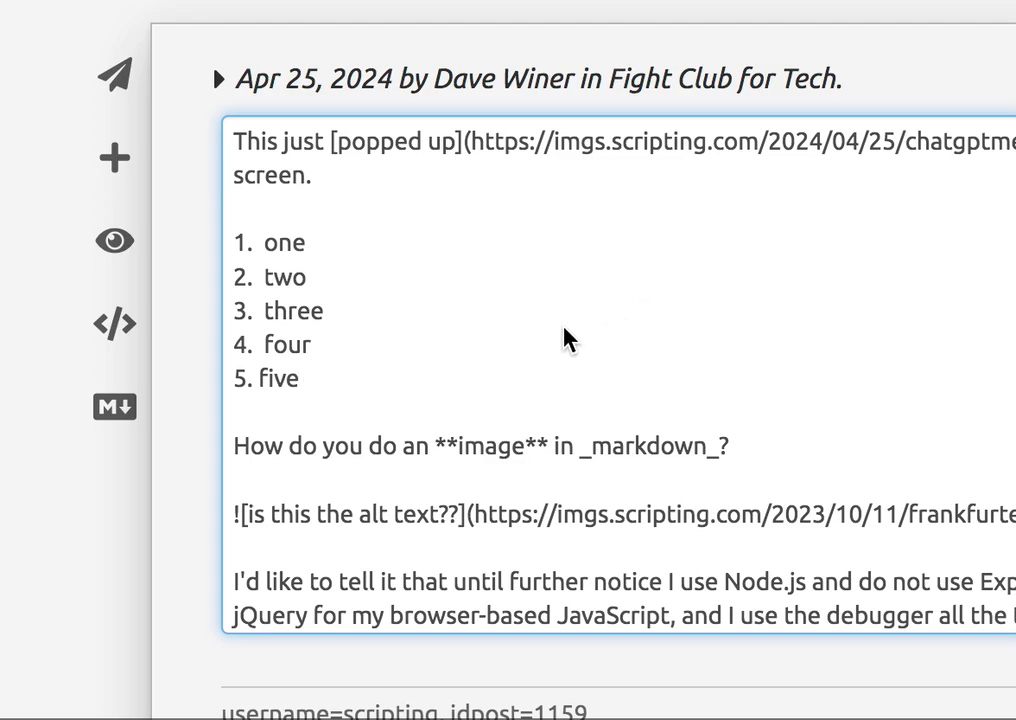
left_click(118, 405)
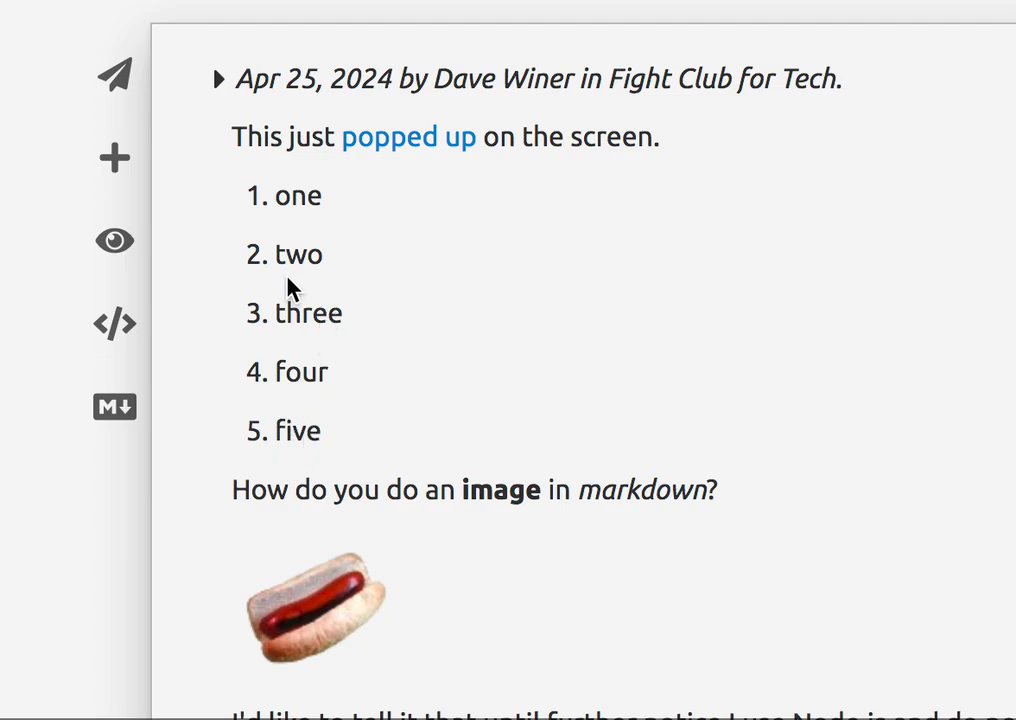
Step: Compare the numbered list and emphasis in the post's HTML and Markdown sources, finishing in the formatted view
left_click(117, 328)
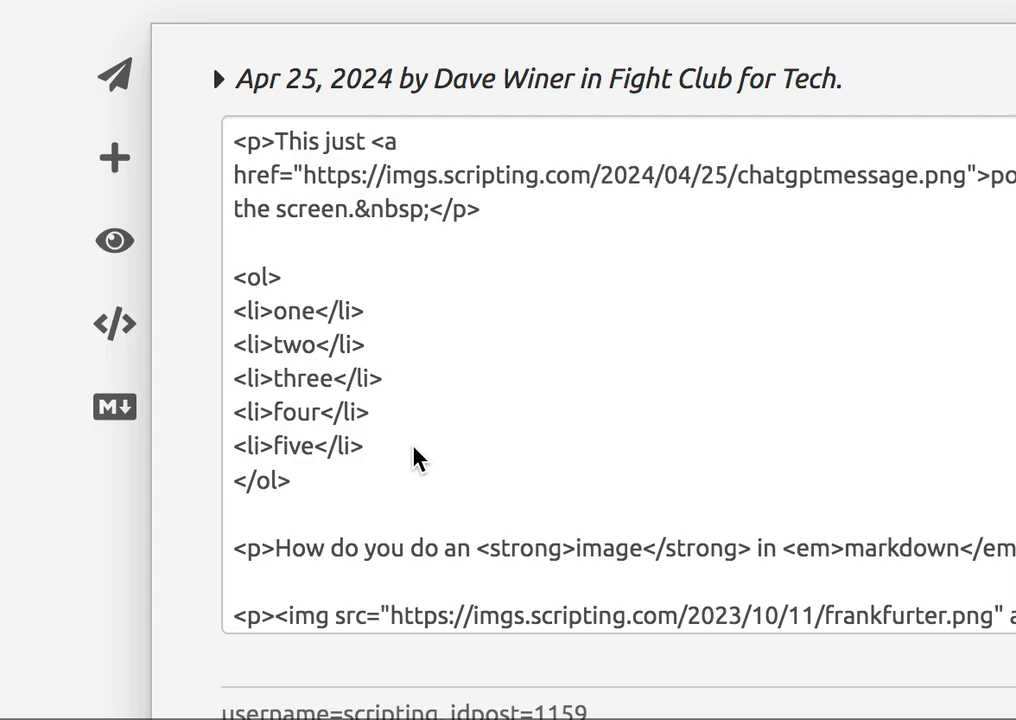
left_click(114, 409)
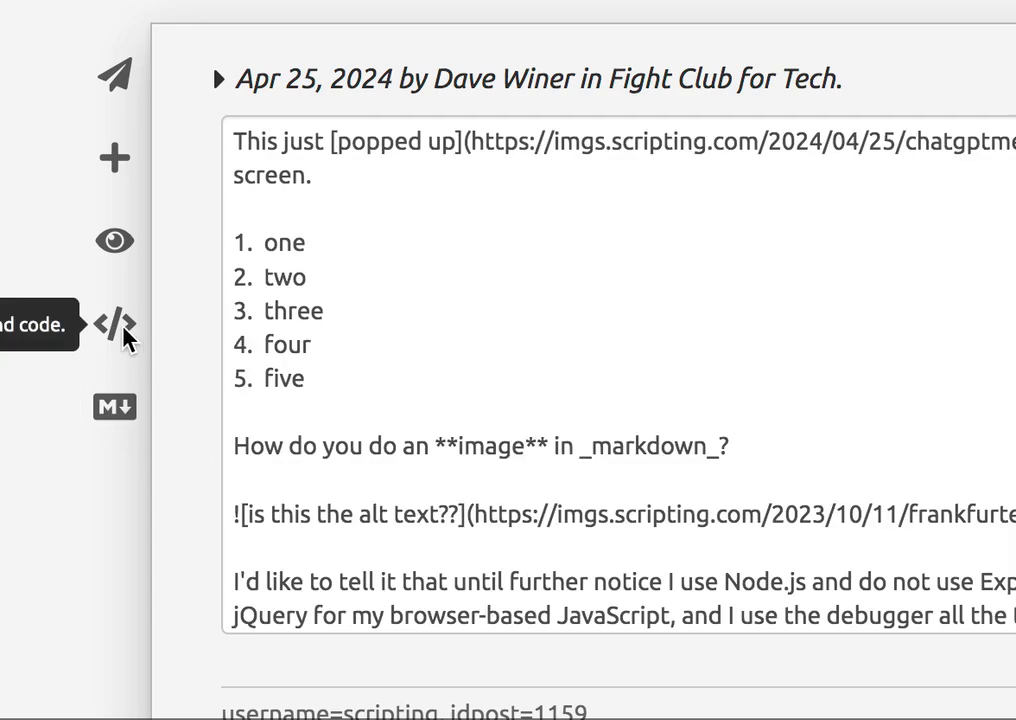
left_click(119, 326)
left_click(116, 410)
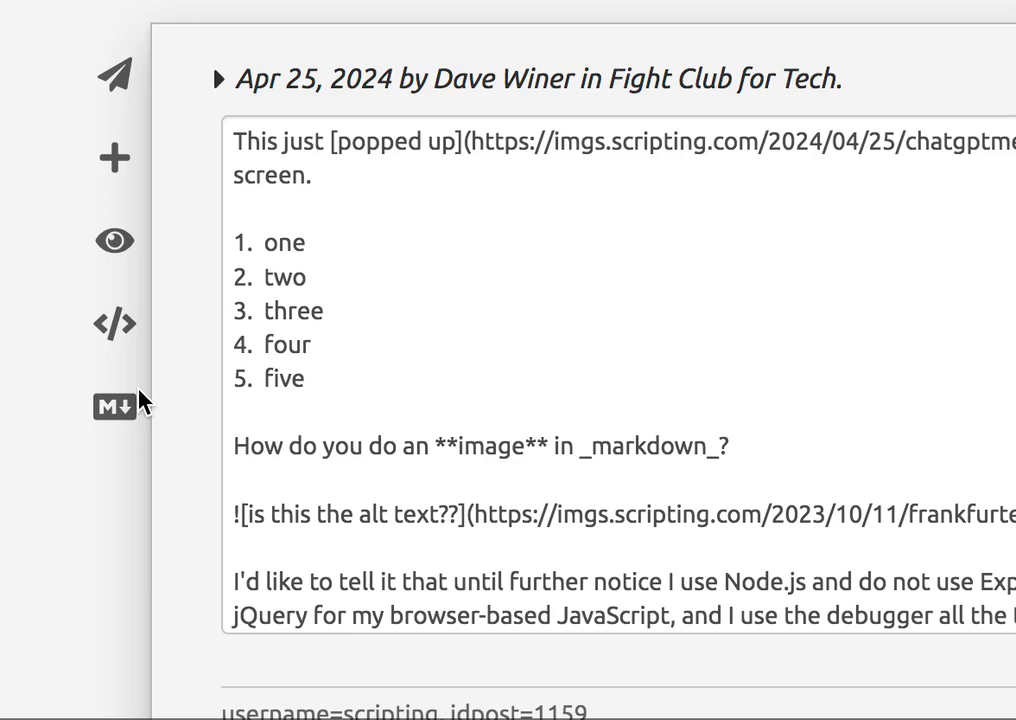
left_click(114, 325)
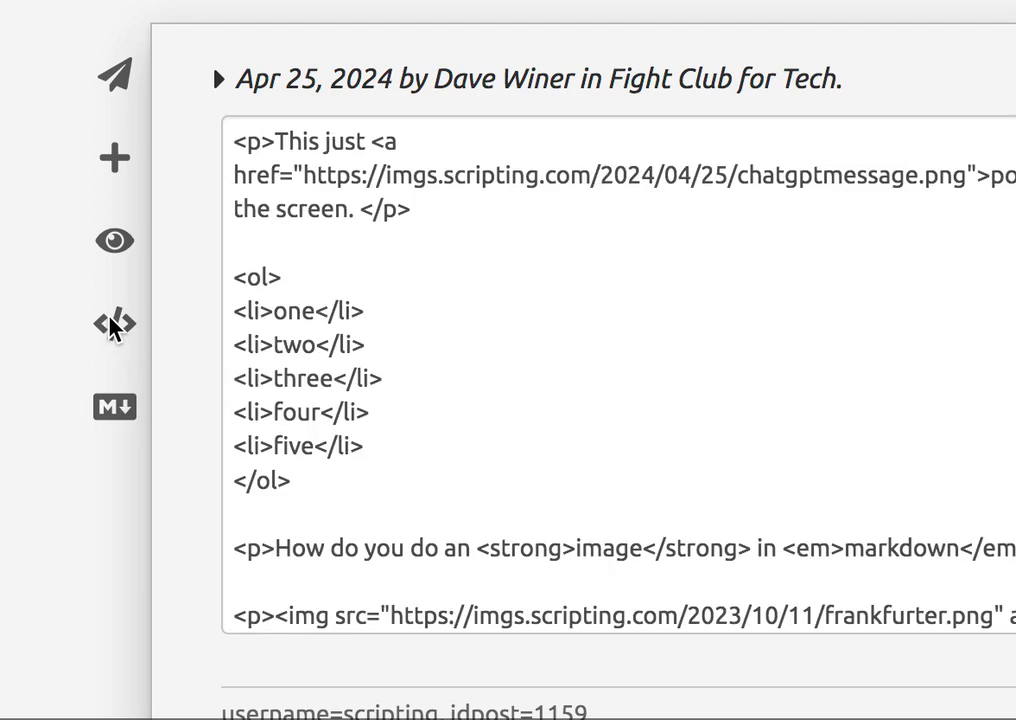
left_click(113, 325)
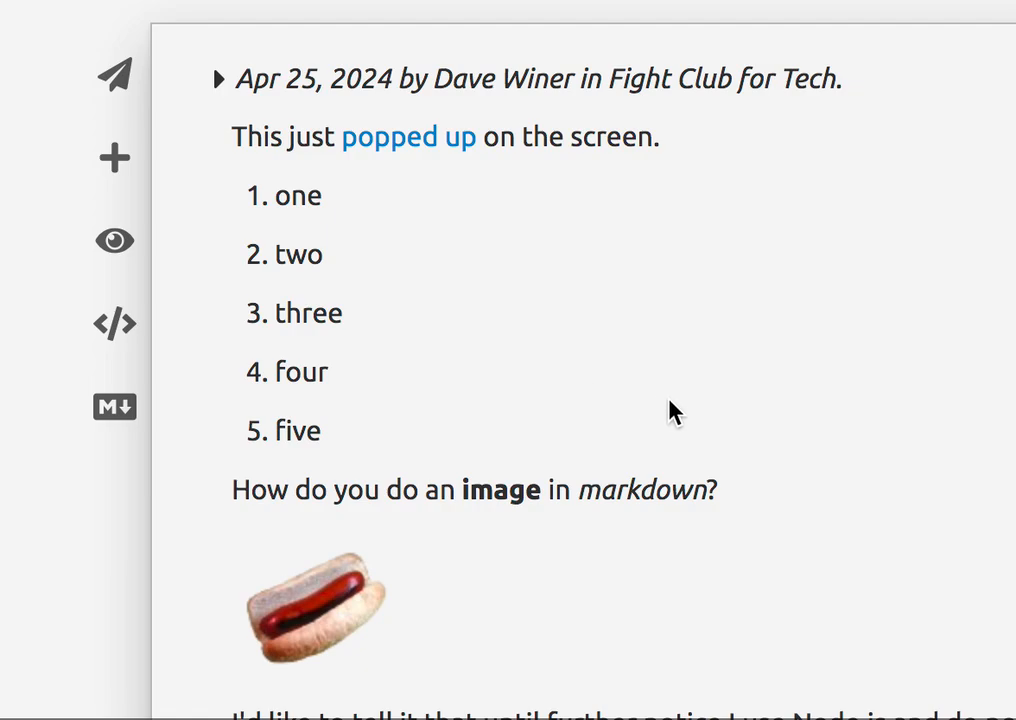
Step: Examine how the hot dog image and its alt text are written in the HTML and Markdown sources, finishing in Markdown
left_click(115, 412)
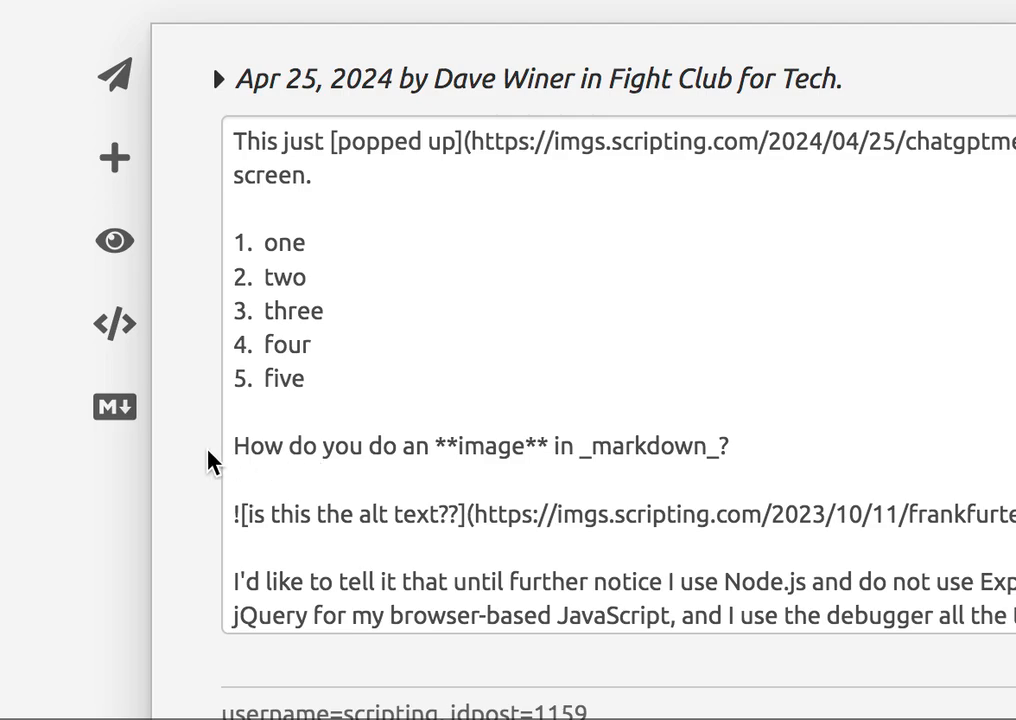
left_click(130, 418)
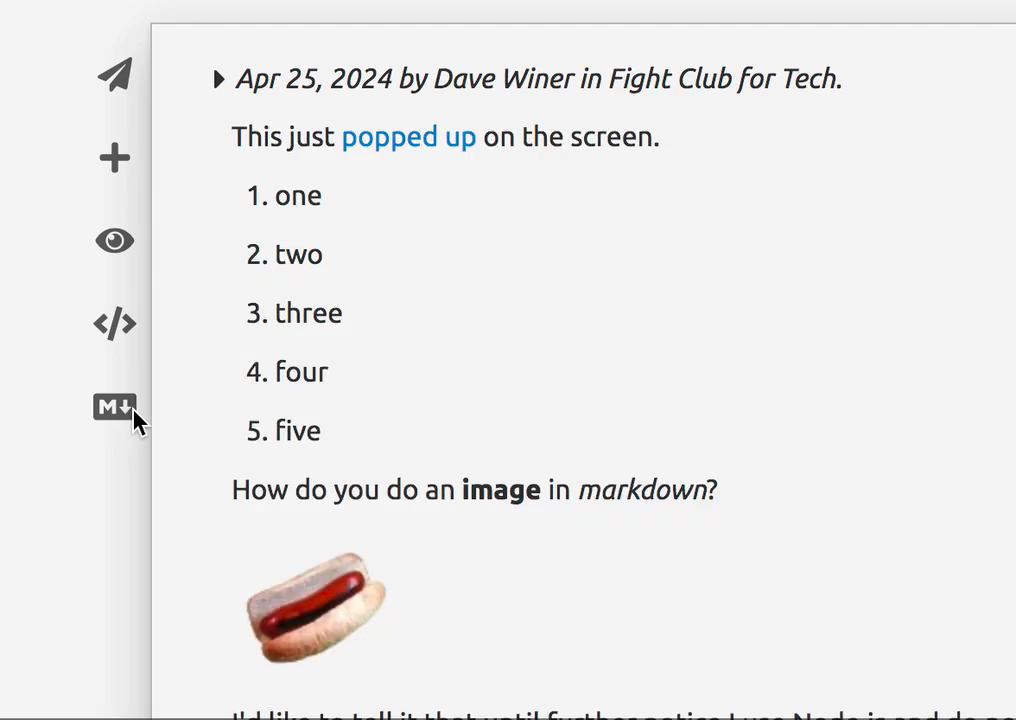
left_click(135, 420)
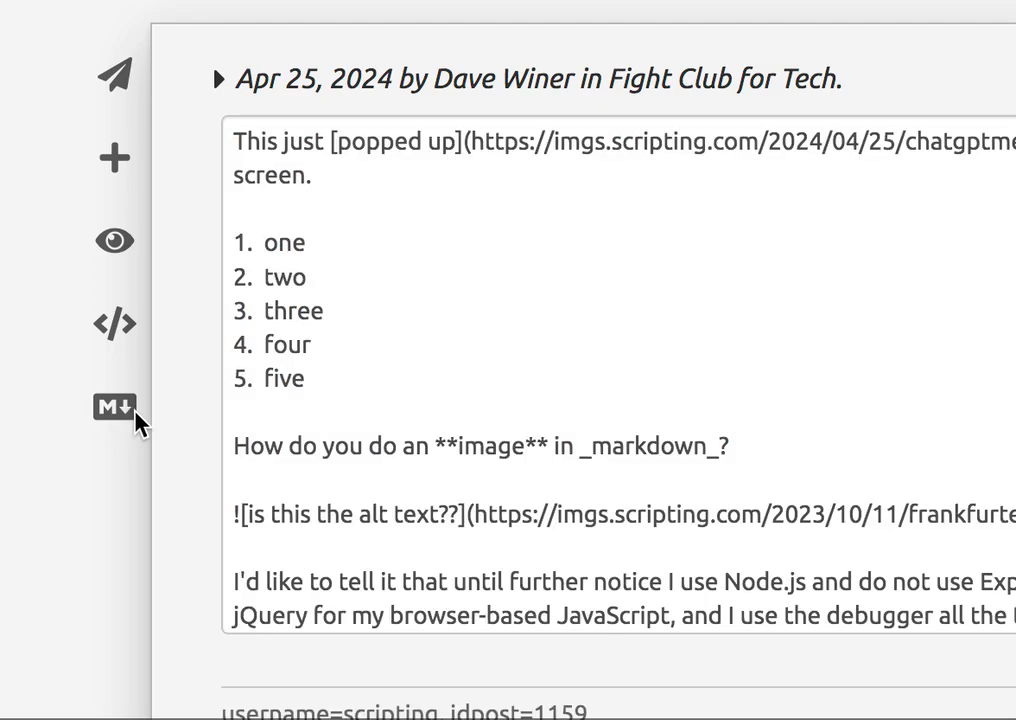
left_click(127, 323)
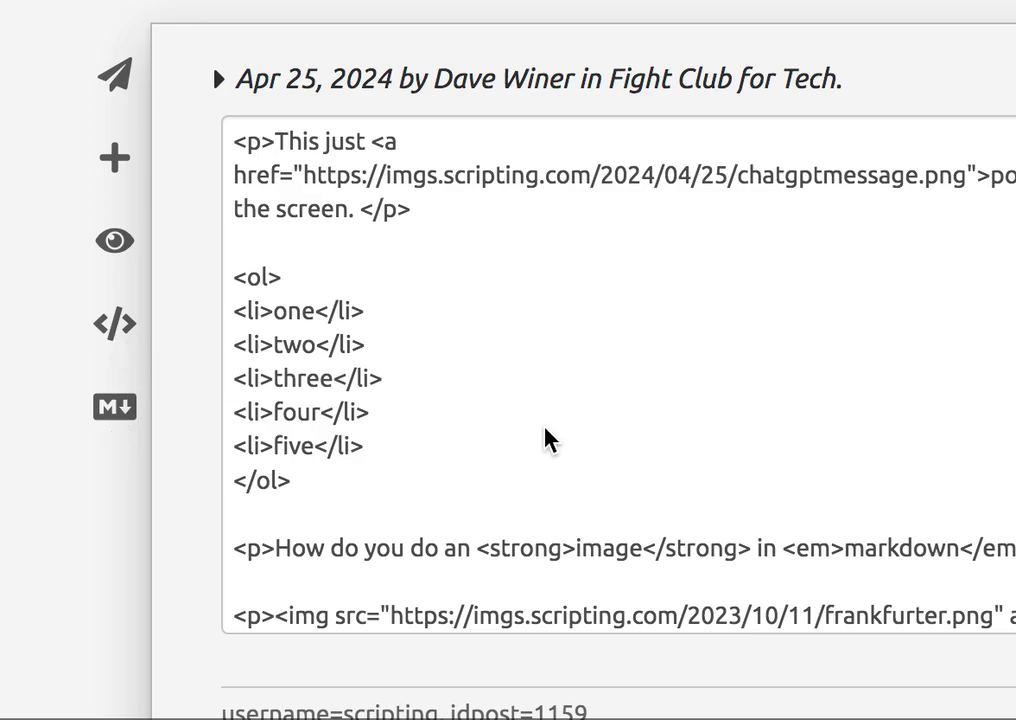
scroll(555, 436, "down", 3)
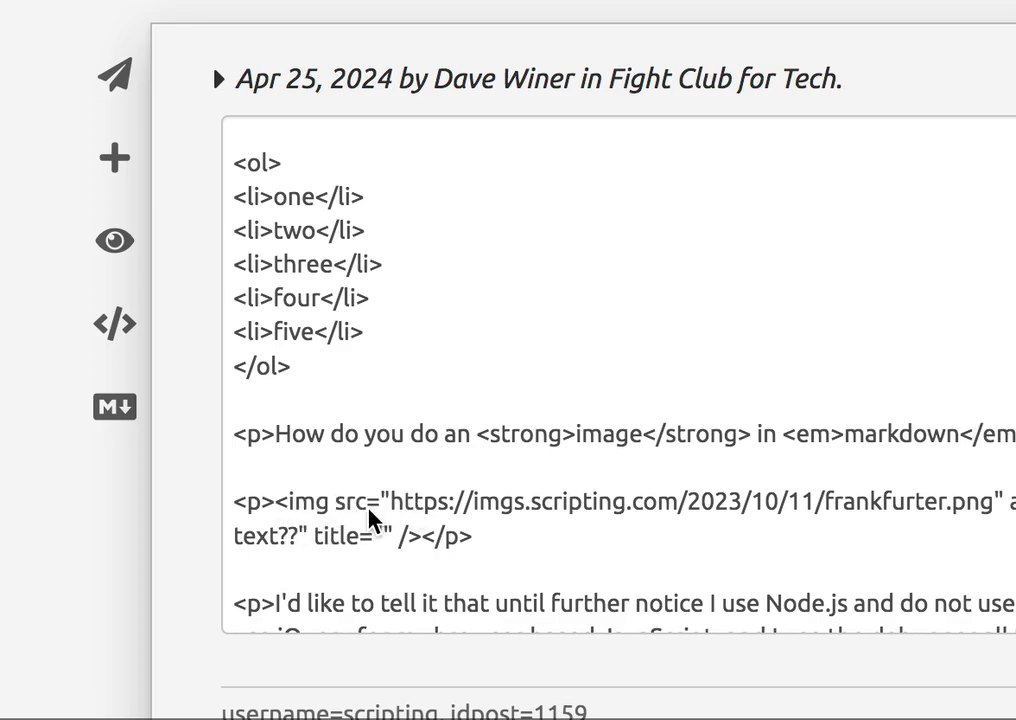
left_click(114, 410)
scroll(590, 429, "down", 1)
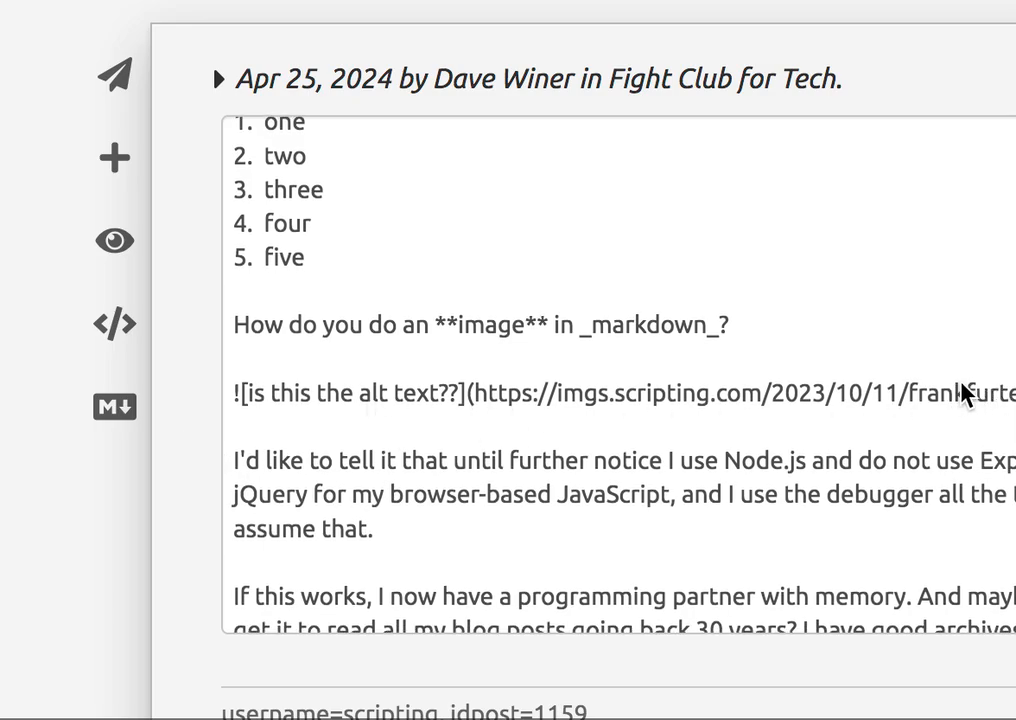
scroll(767, 413, "down", 2)
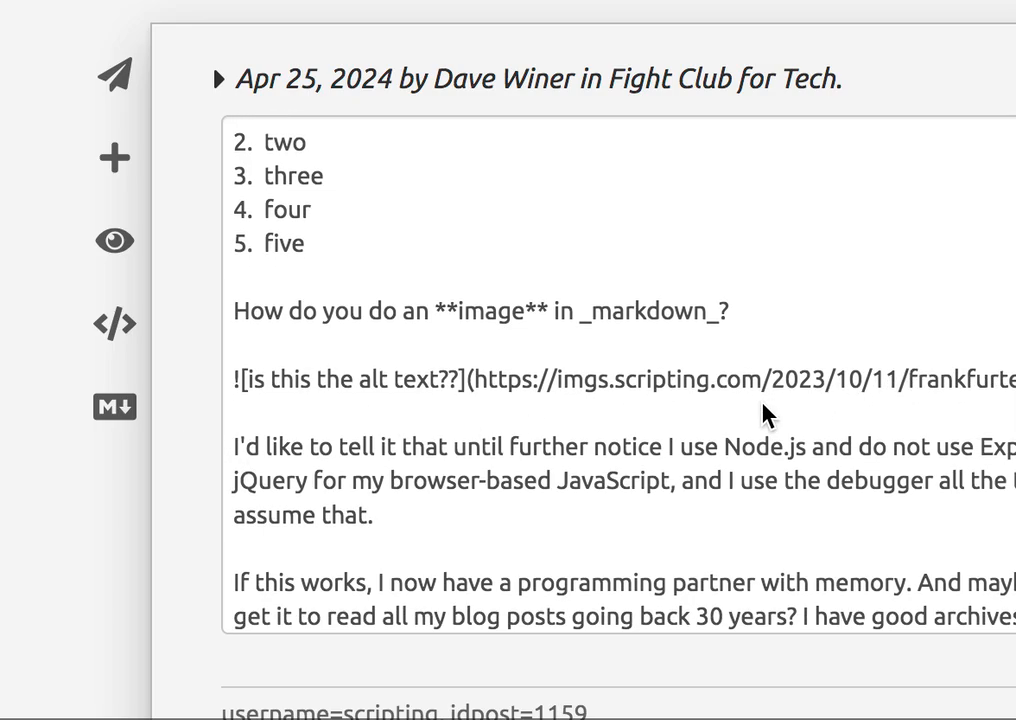
scroll(767, 413, "up", 5)
scroll(767, 415, "up", 2)
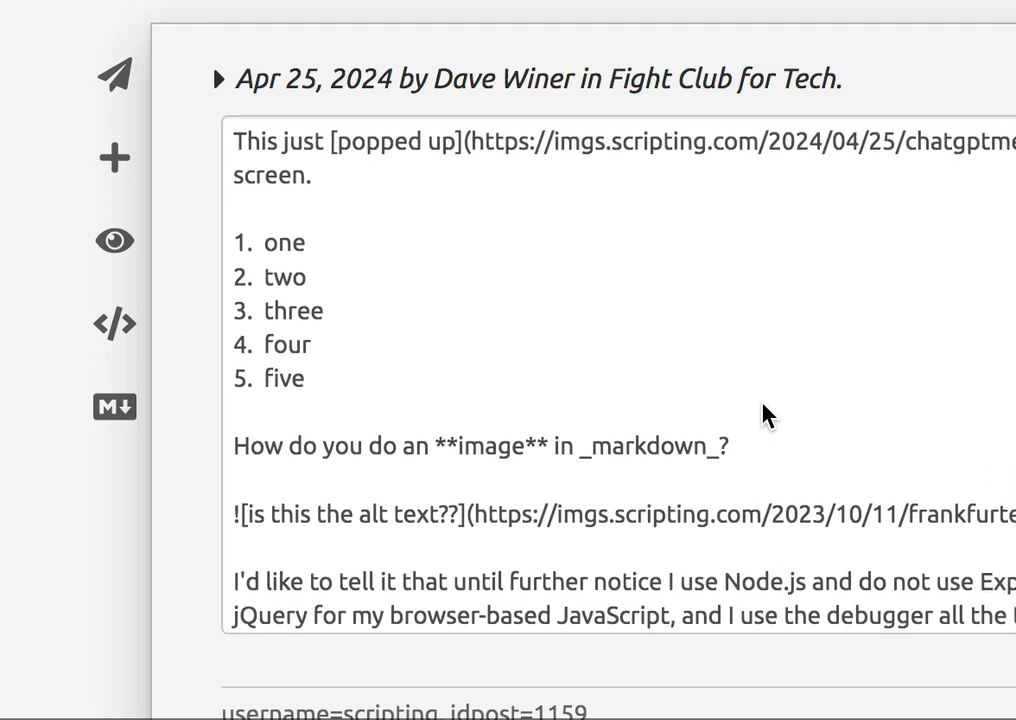